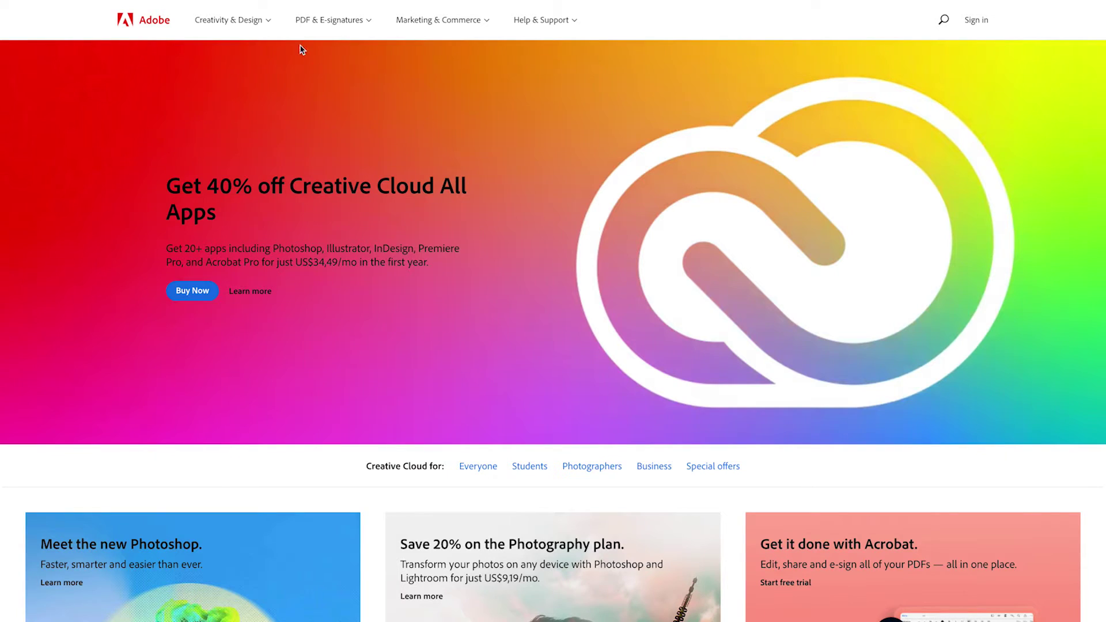
Open the Creativity & Design menu in the top navigation bar
click(243, 26)
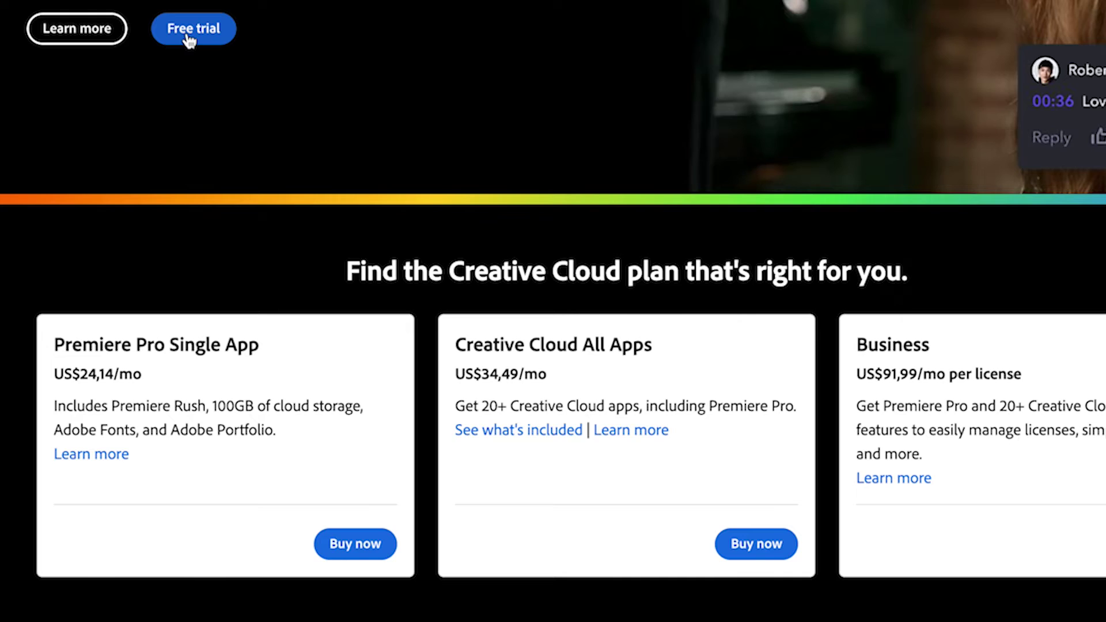
Open the 7-day free trial chooser offering Premiere Pro and Creative Cloud All Apps
click(189, 39)
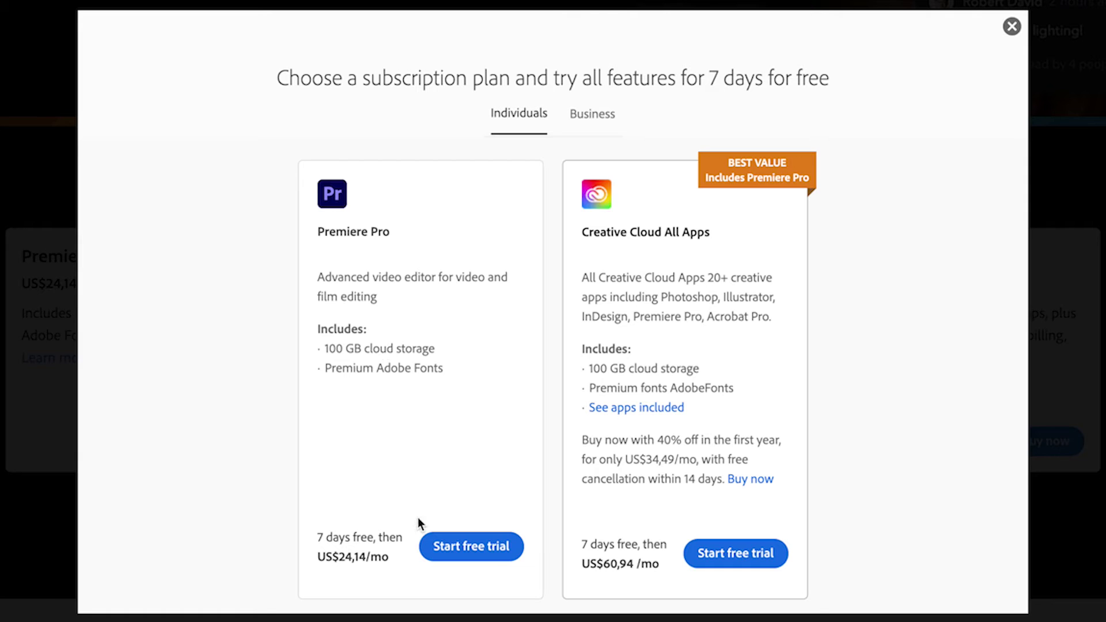
Compare the All Apps and Premiere Pro post-trial prices, then start the All Apps trial
drag(581, 564, 632, 562)
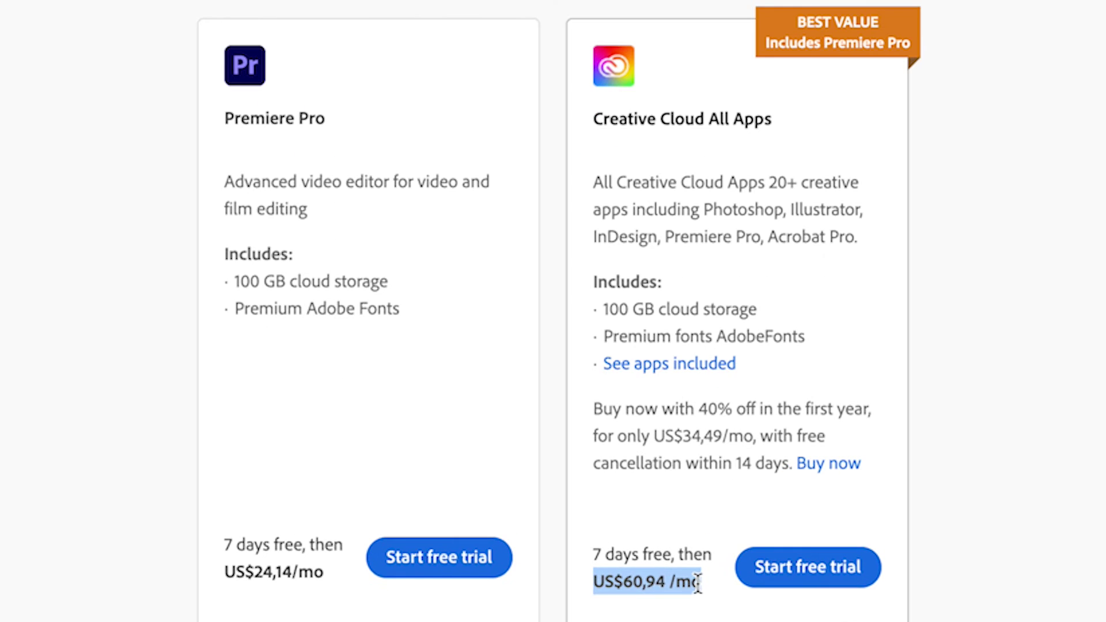
drag(223, 572, 326, 590)
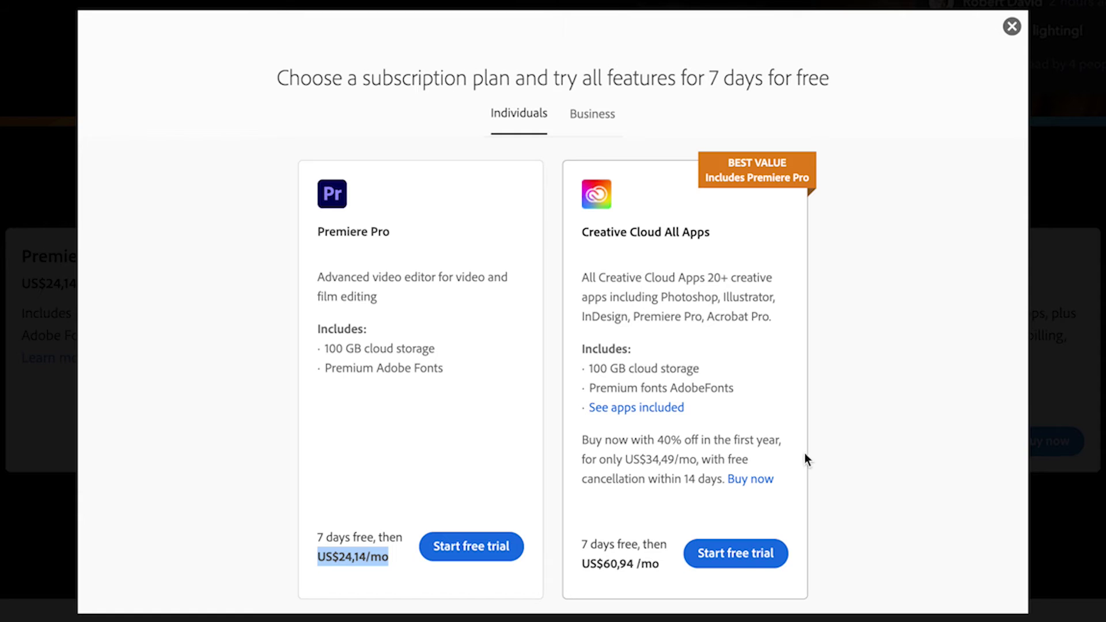
click(748, 557)
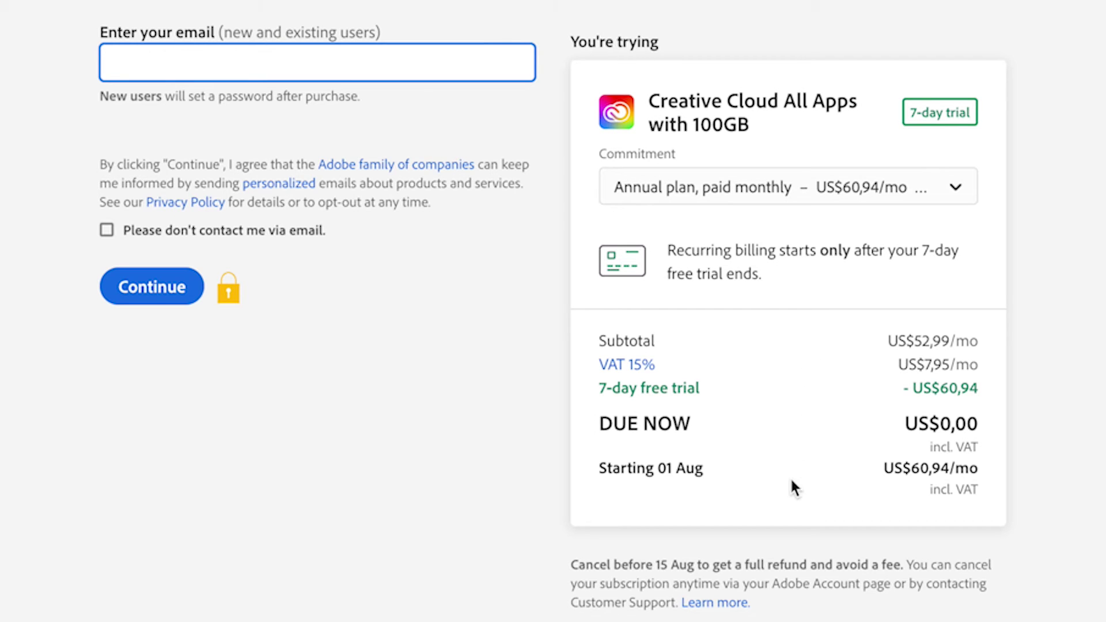
drag(597, 388, 702, 393)
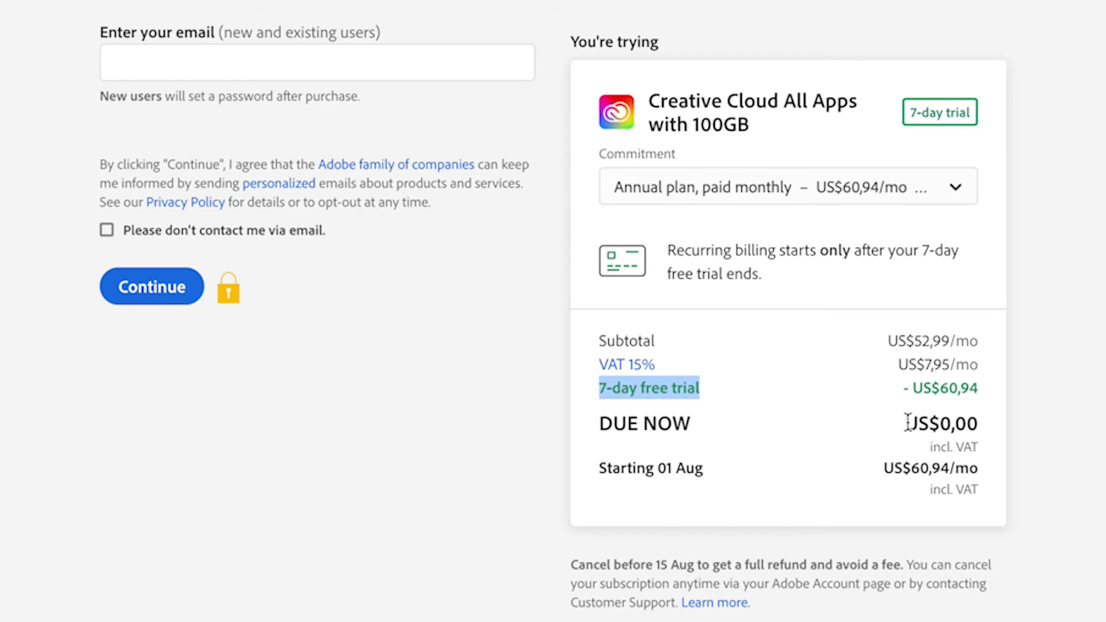
drag(905, 422, 988, 432)
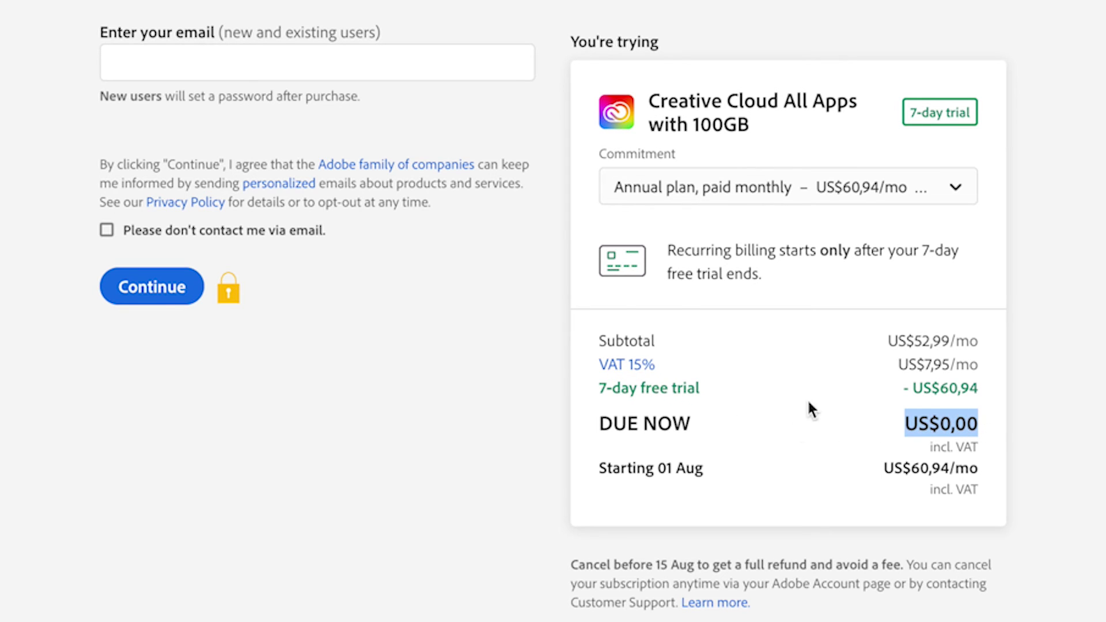